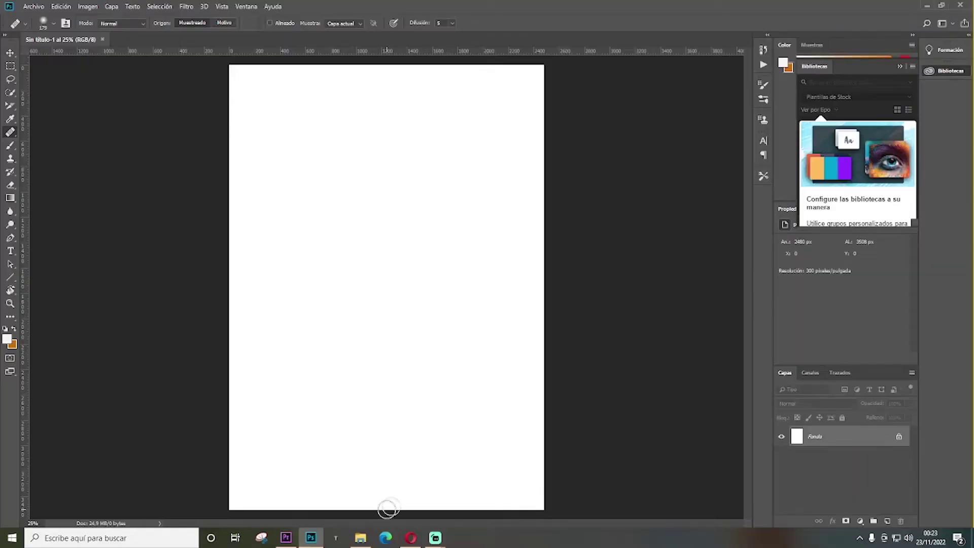
Step: Drag the fdggfgd patch image from the Desktop onto the blank white canvas
click(360, 538)
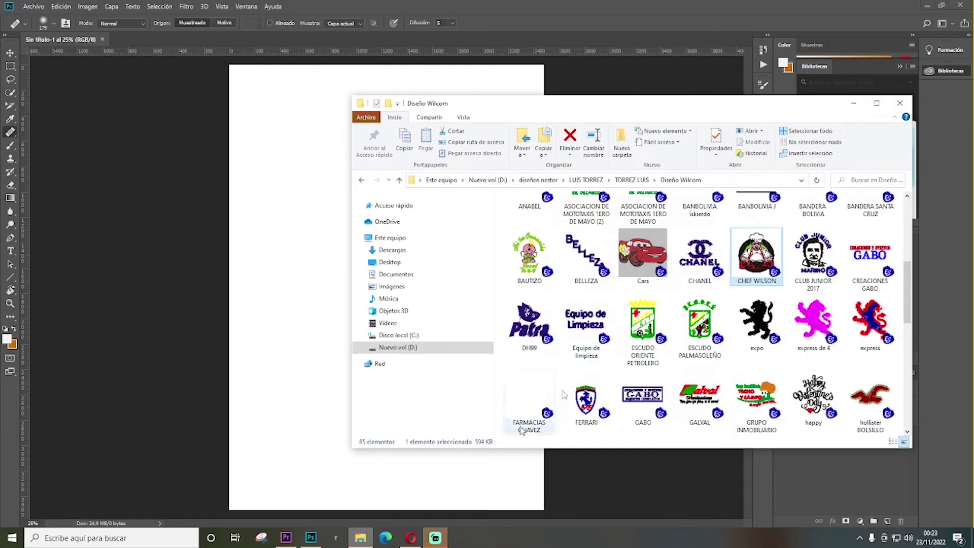
click(406, 263)
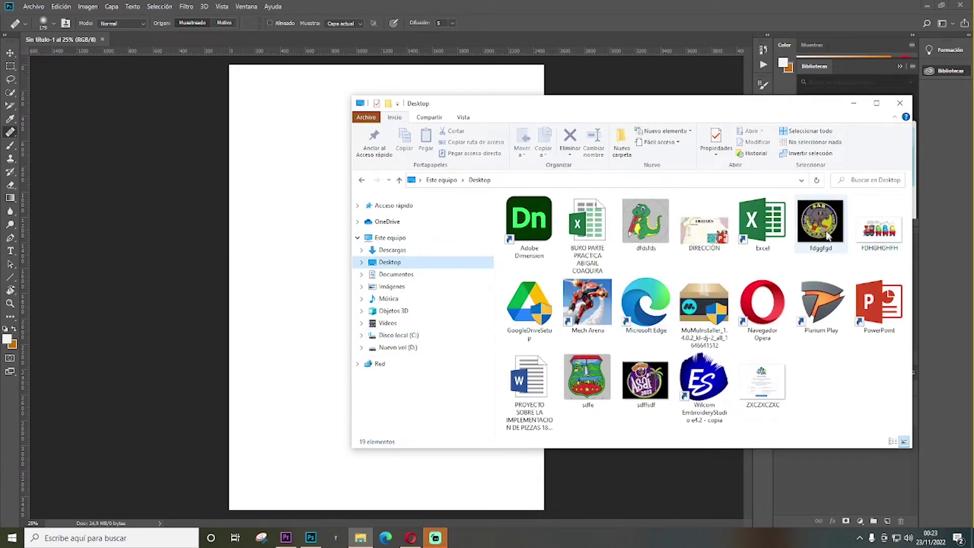
mouse_move(820, 224)
mouse_down()
mouse_move(420, 297)
mouse_move(316, 287)
mouse_up()
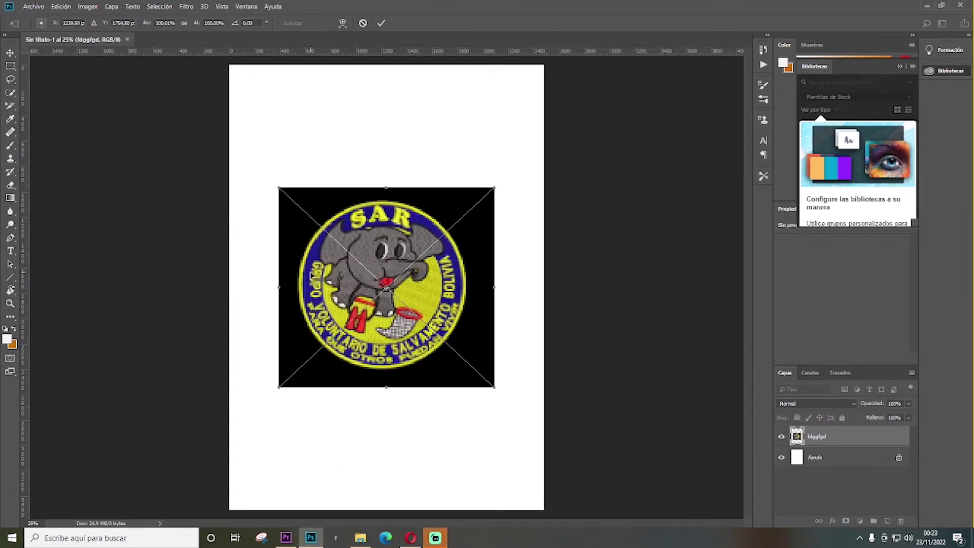
Step: Scale the placed SAR patch up to the full canvas width and commit it
drag(492, 386, 544, 447)
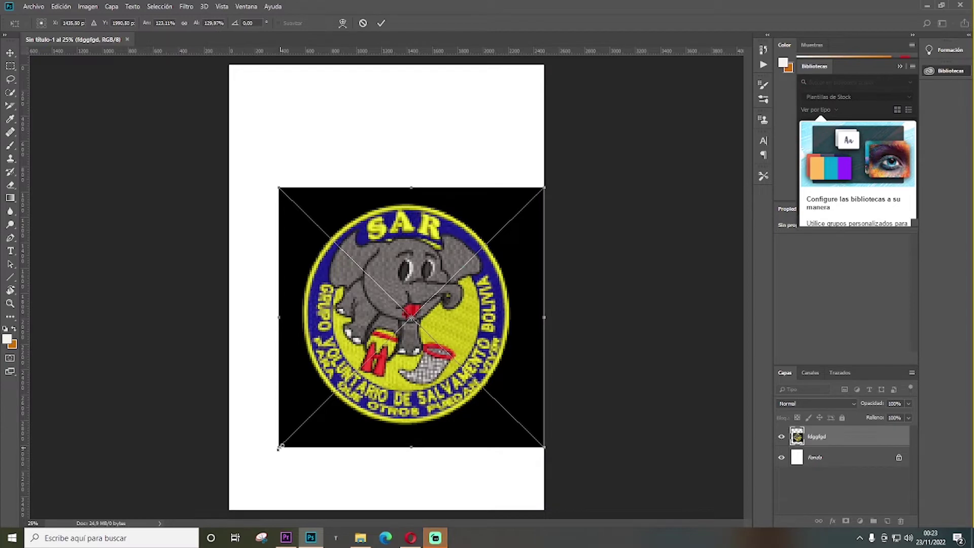
drag(280, 447, 255, 466)
key(j)
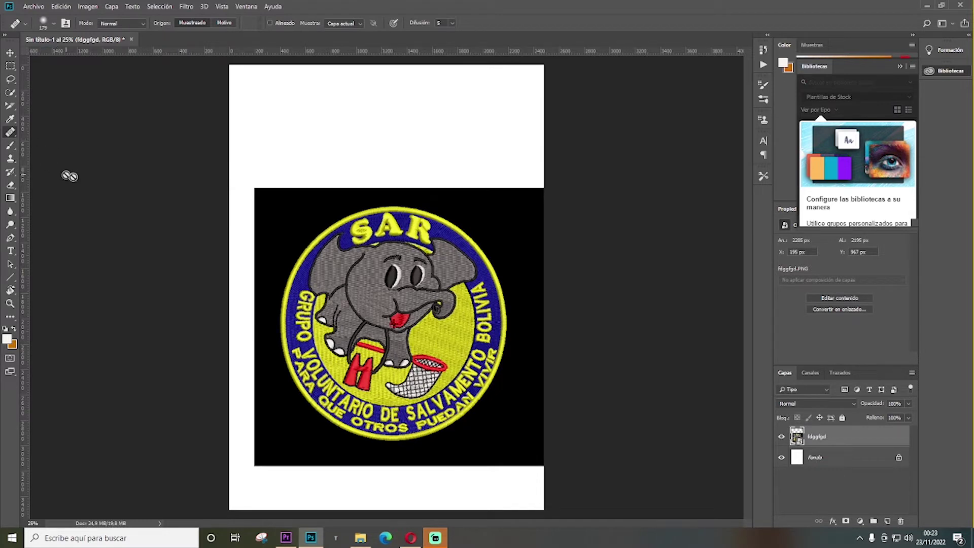
Step: Quick-select the SAR patch, covering the elephant, SAR letters and the whole rim
click(10, 92)
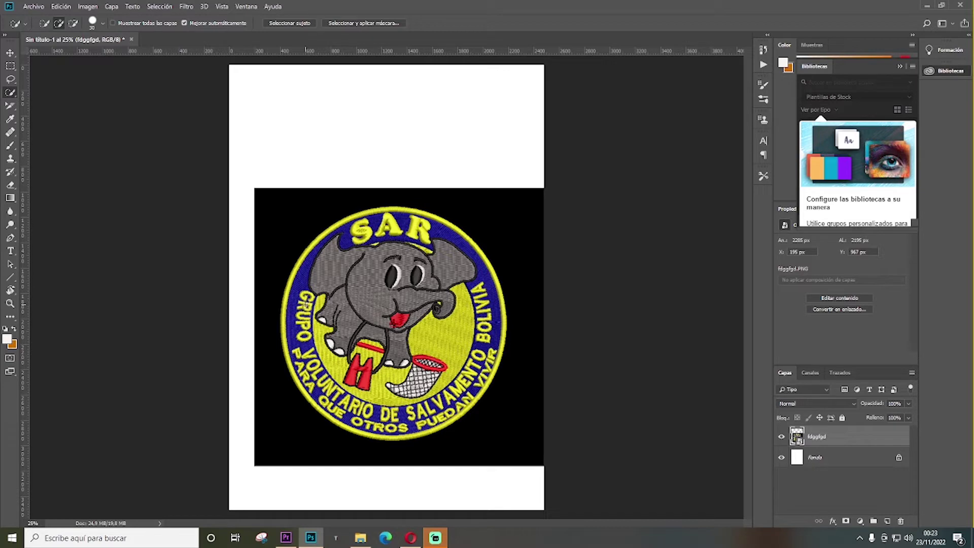
mouse_move(298, 283)
mouse_down()
mouse_move(320, 319)
mouse_move(344, 287)
mouse_up()
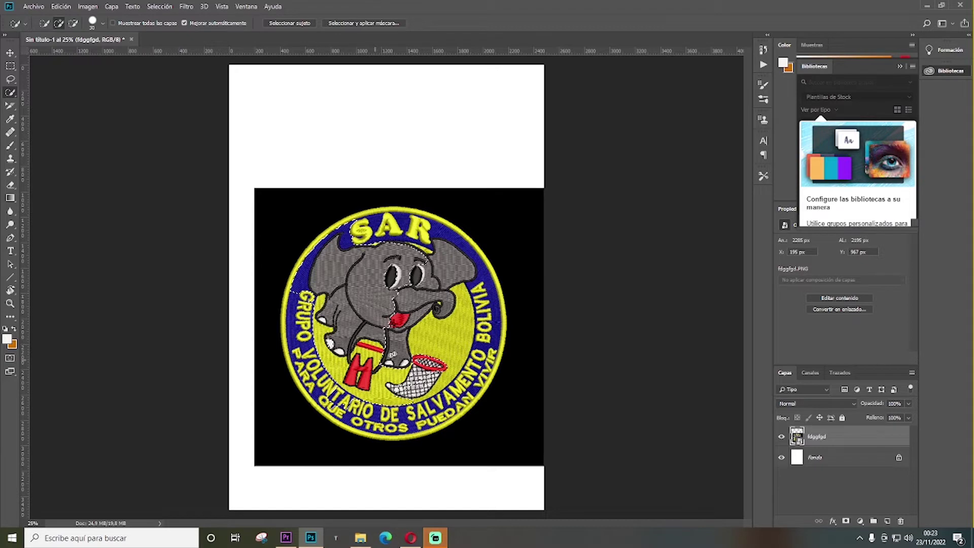
mouse_move(393, 354)
mouse_down()
mouse_move(359, 235)
mouse_move(445, 247)
mouse_up()
mouse_move(473, 279)
mouse_down()
mouse_move(486, 323)
mouse_move(470, 386)
mouse_up()
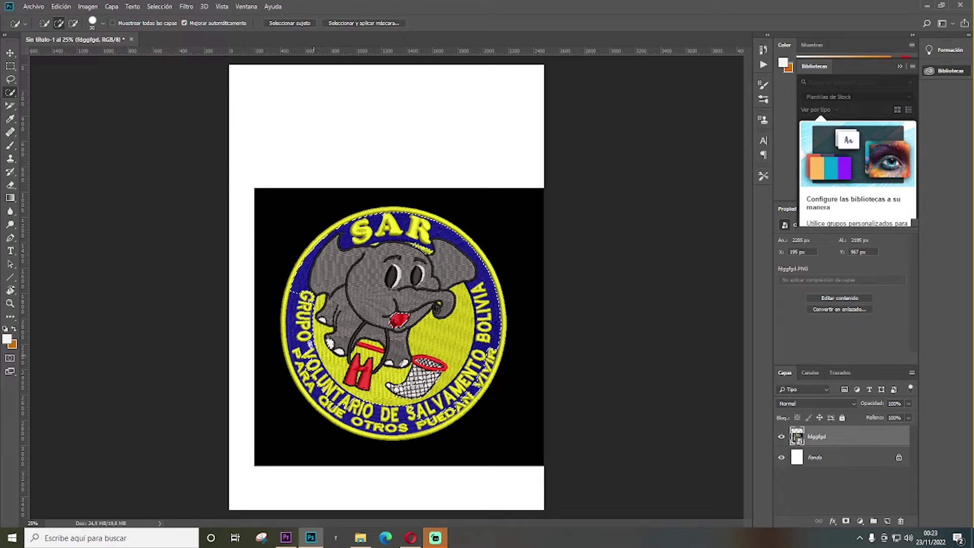
drag(355, 393, 301, 314)
mouse_move(291, 364)
mouse_down()
mouse_move(289, 302)
mouse_move(311, 247)
mouse_move(387, 210)
mouse_move(456, 224)
mouse_move(503, 337)
mouse_move(491, 381)
mouse_move(422, 418)
mouse_move(362, 411)
mouse_move(312, 380)
mouse_up()
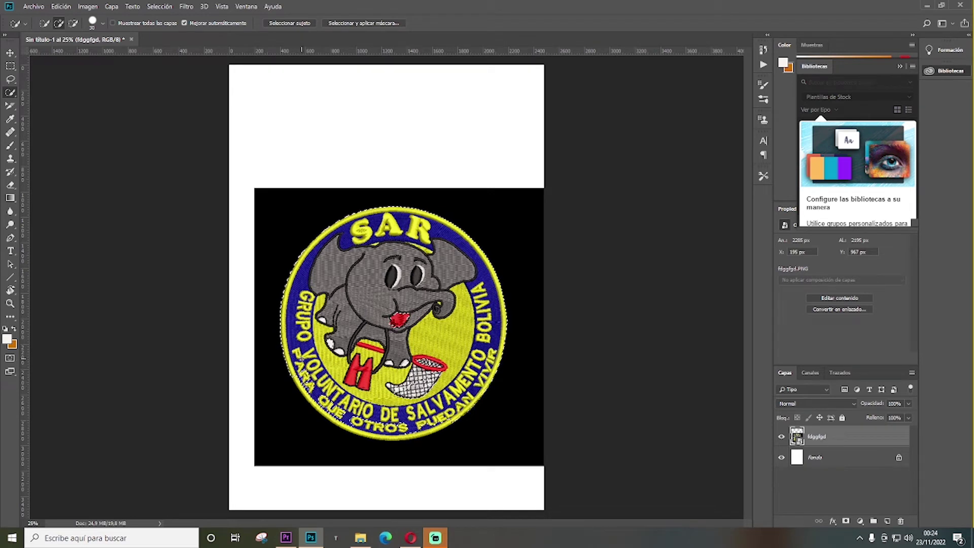
drag(350, 422, 389, 429)
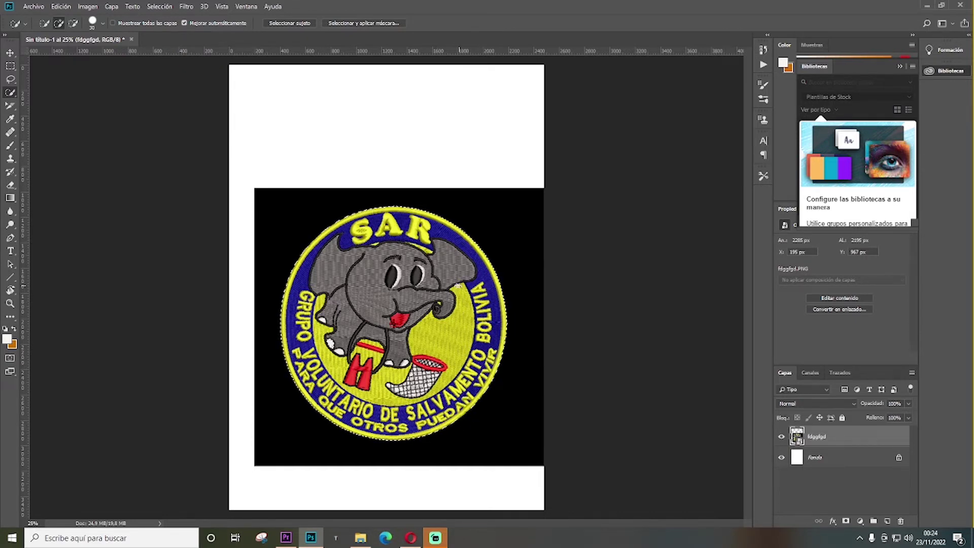
Step: Mask out the patch's black background and delete the white Fondo layer
click(845, 522)
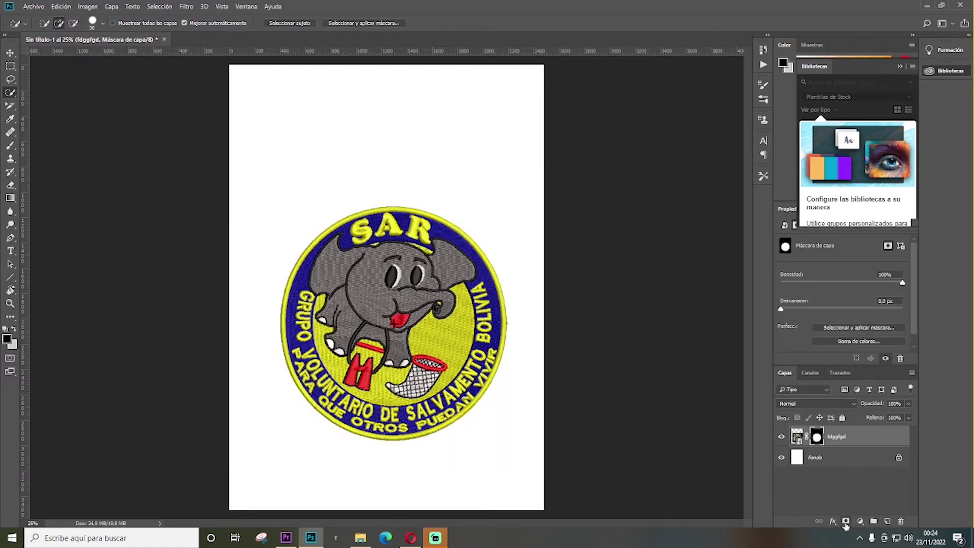
click(798, 459)
key(Delete)
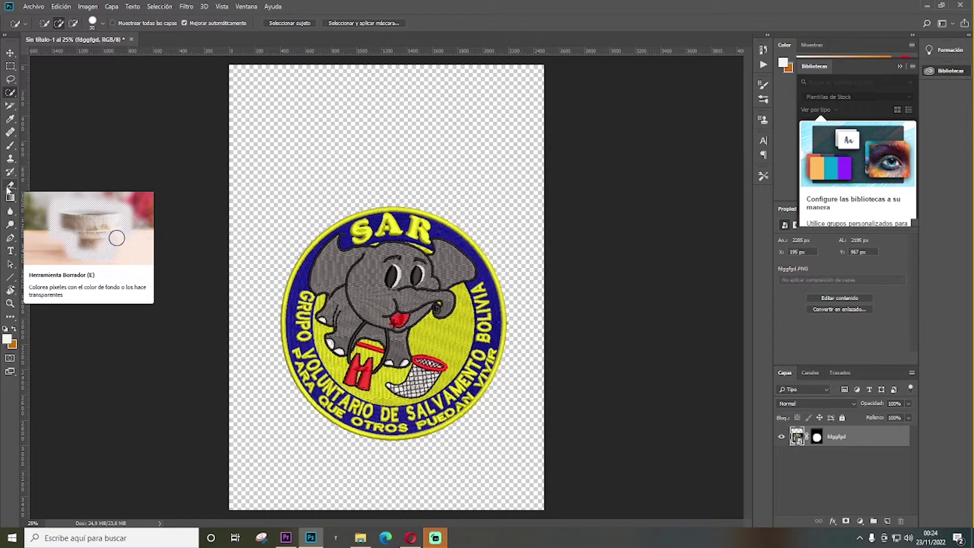
Step: Rasterize the patch layer through the Eraser's rasterize prompt
click(8, 188)
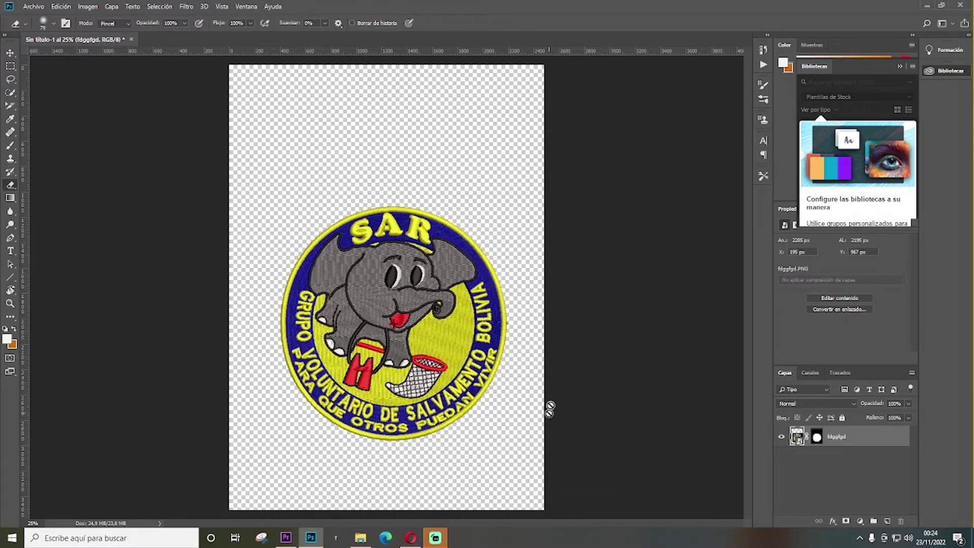
click(539, 378)
click(476, 209)
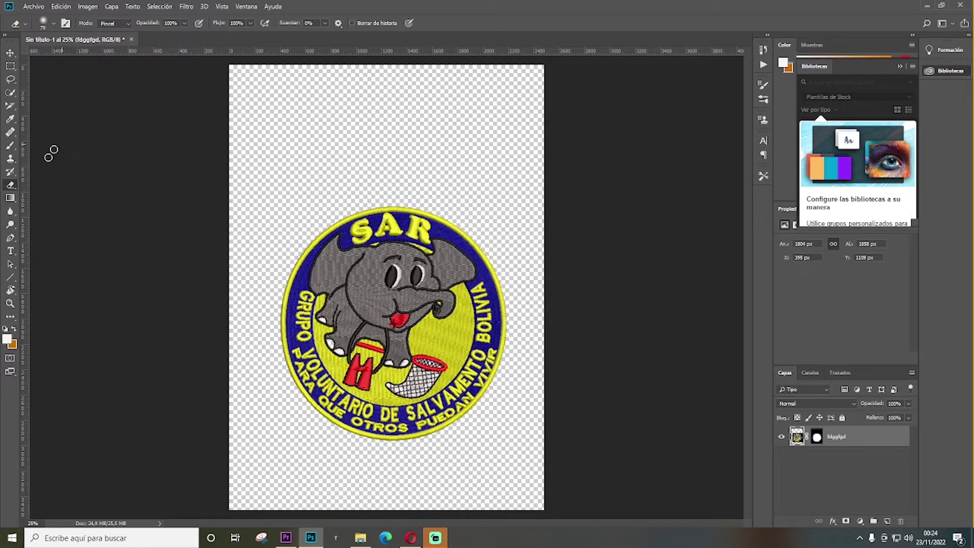
Step: Save the document as a layered Photoshop file named SAR
click(35, 6)
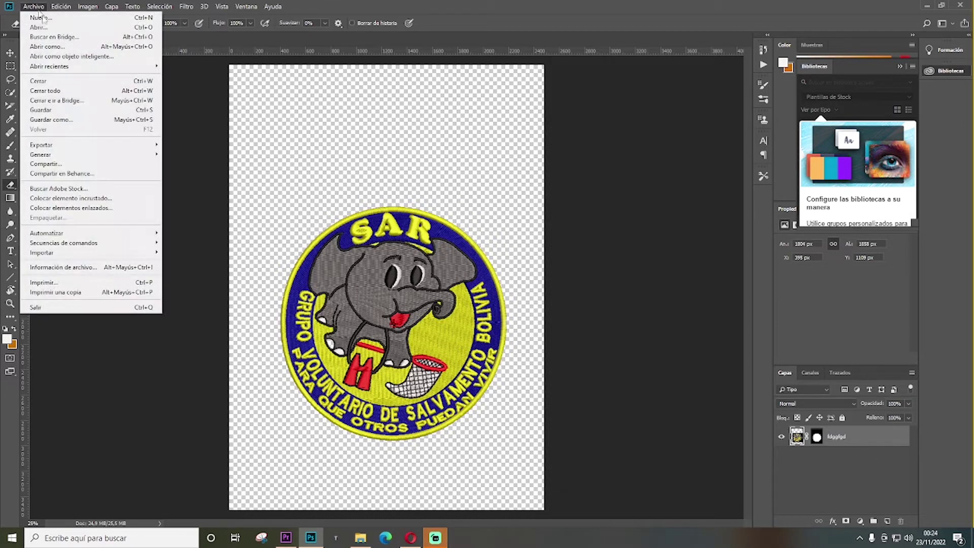
click(56, 120)
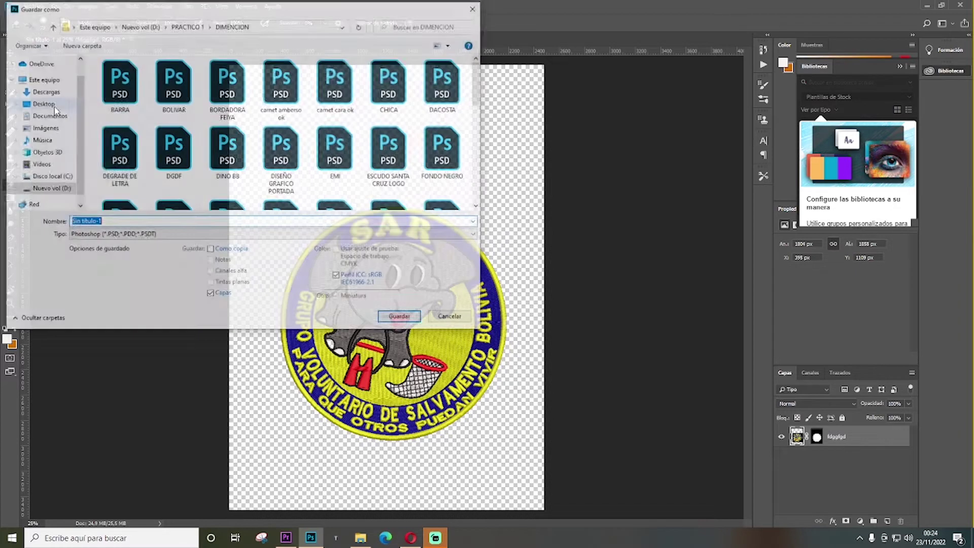
click(147, 221)
text(sar)
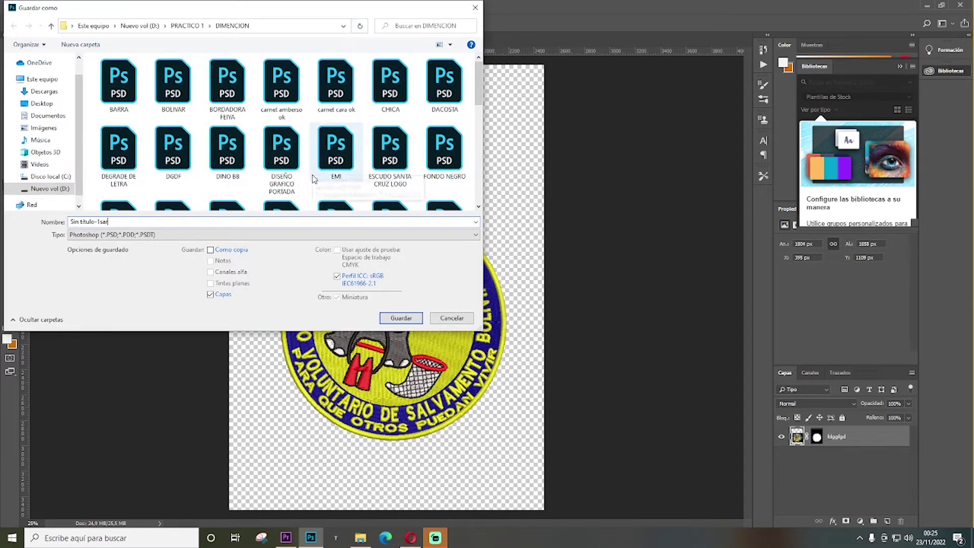
double_click(104, 222)
drag(104, 221, 23, 219)
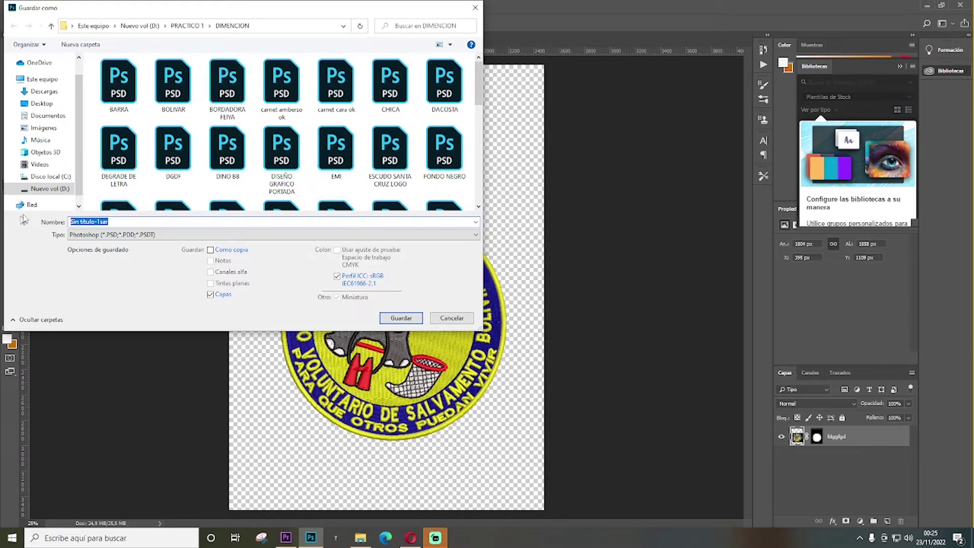
text(SAR)
click(401, 318)
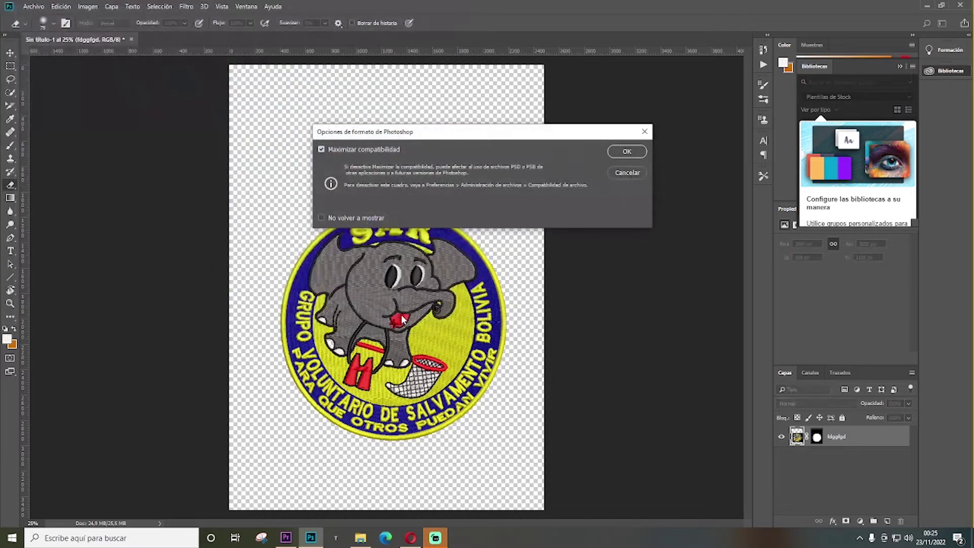
click(626, 151)
Step: Create a new blank A4 document and drag the sdffsdf ASAI patch onto it
click(33, 6)
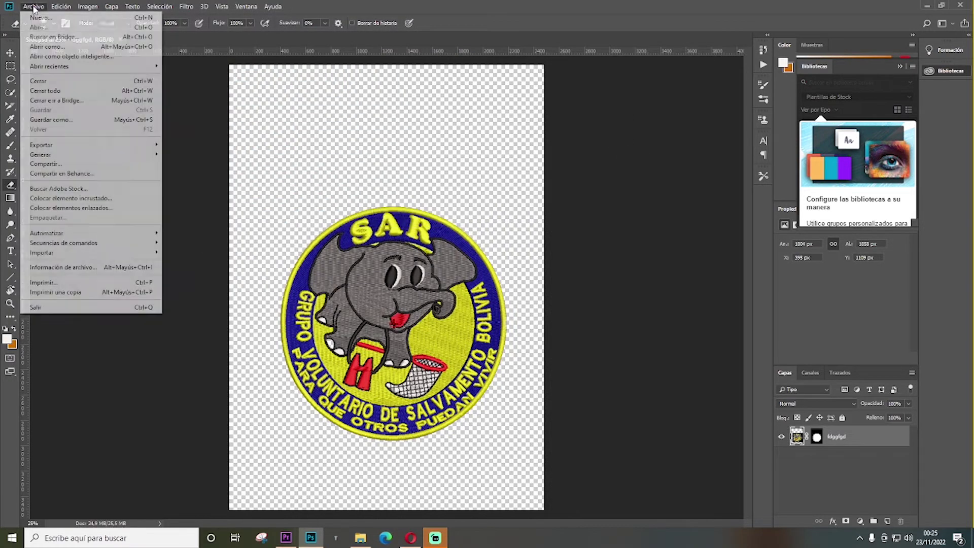
click(40, 18)
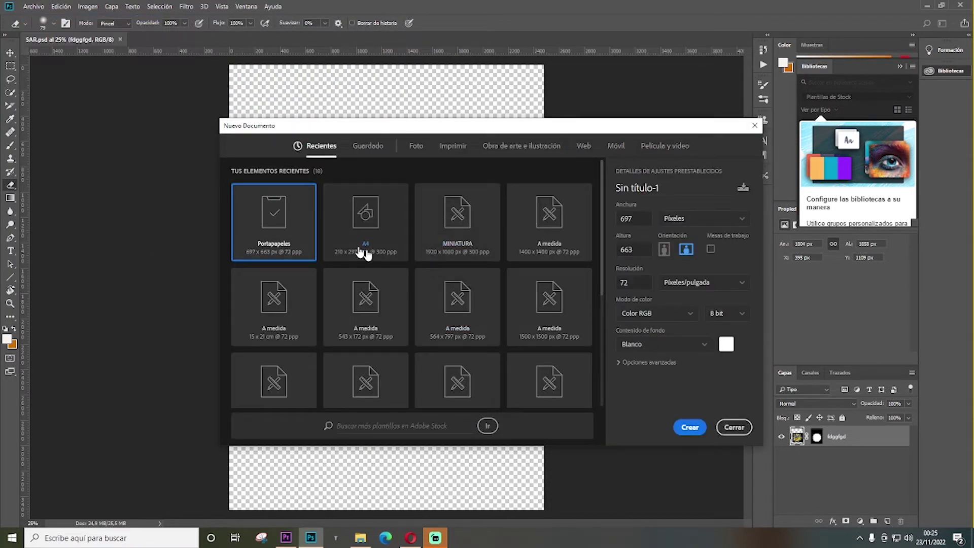
click(367, 249)
click(690, 427)
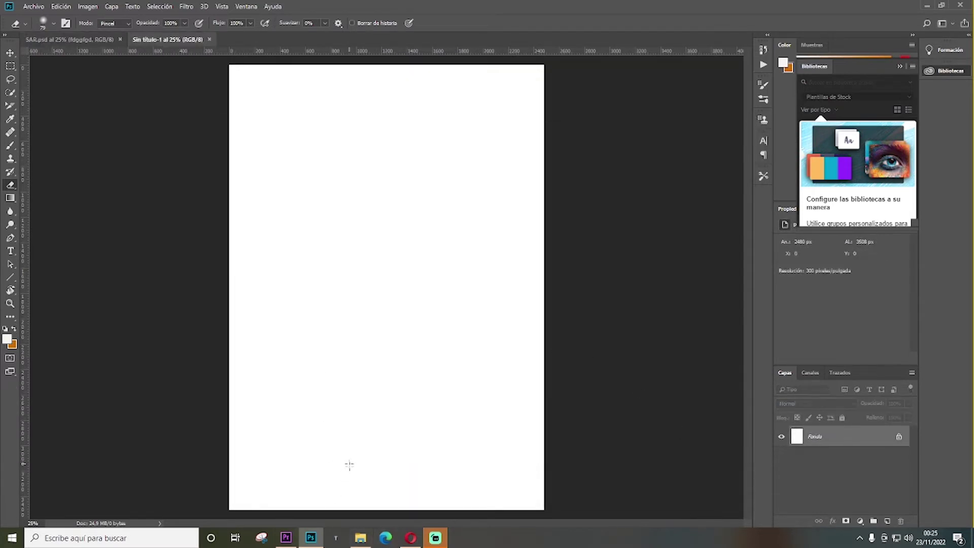
click(360, 538)
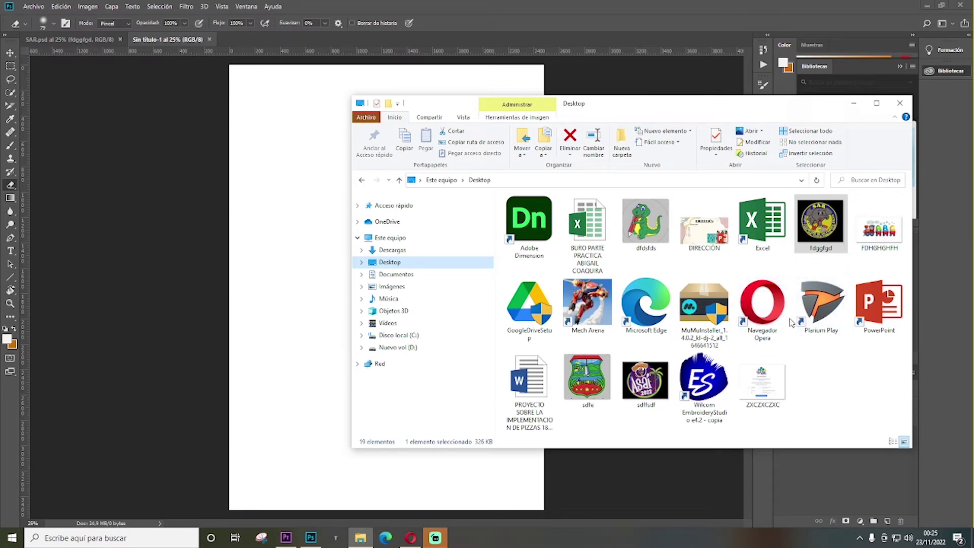
drag(645, 381, 321, 324)
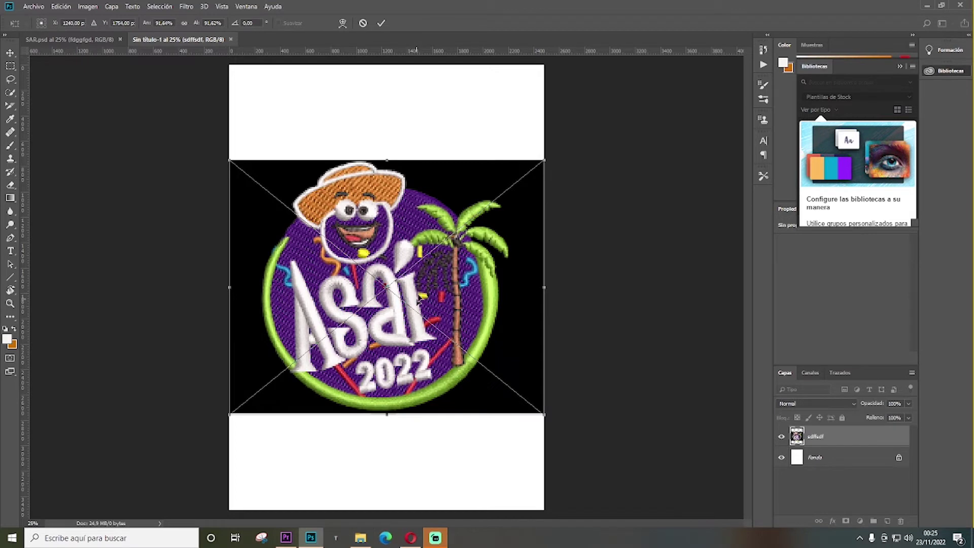
Step: Commit the placed ASAI 2022 patch spanning the canvas width
key(Return)
key(e)
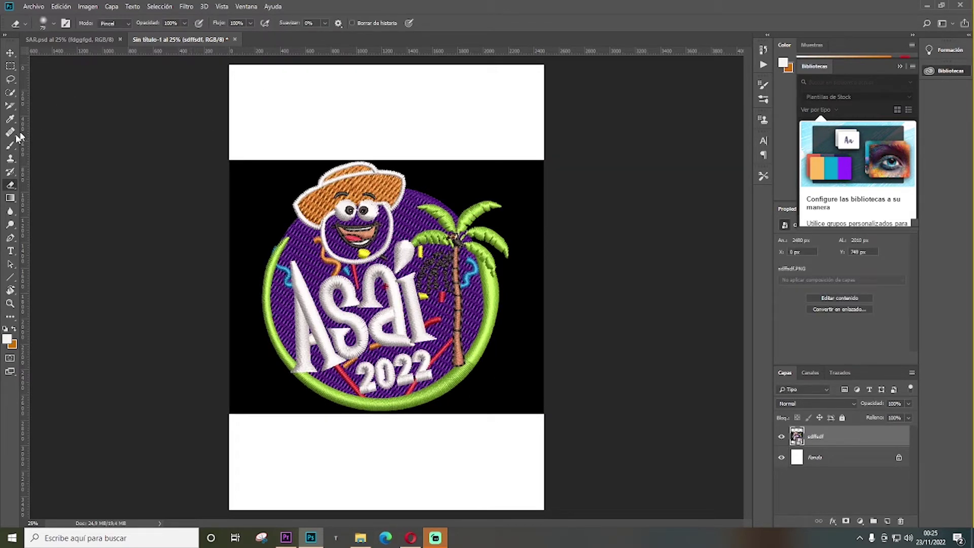
Step: Quick-select the ASAI patch: face, letter A, palm, 2022 and outer green ring
click(12, 94)
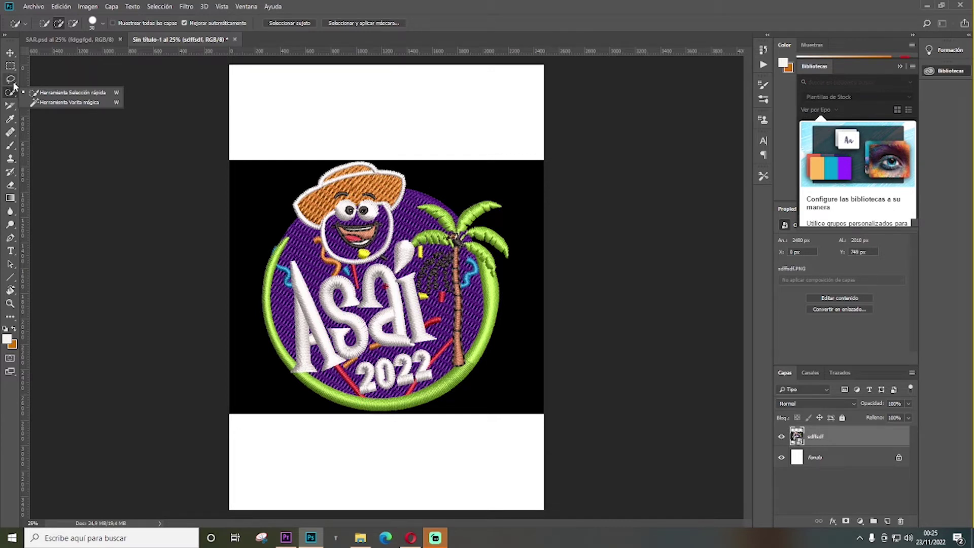
click(11, 97)
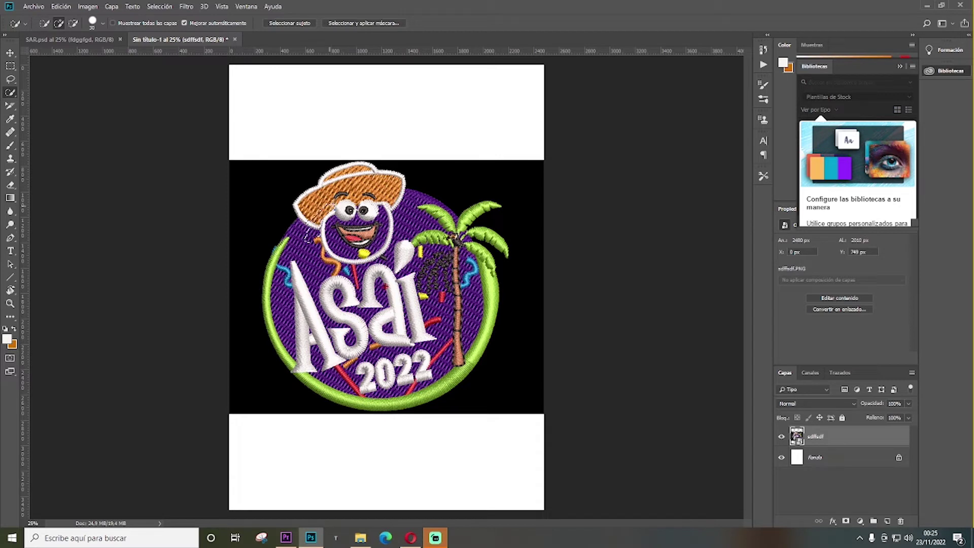
drag(310, 234, 320, 261)
drag(312, 235, 299, 315)
drag(285, 274, 304, 333)
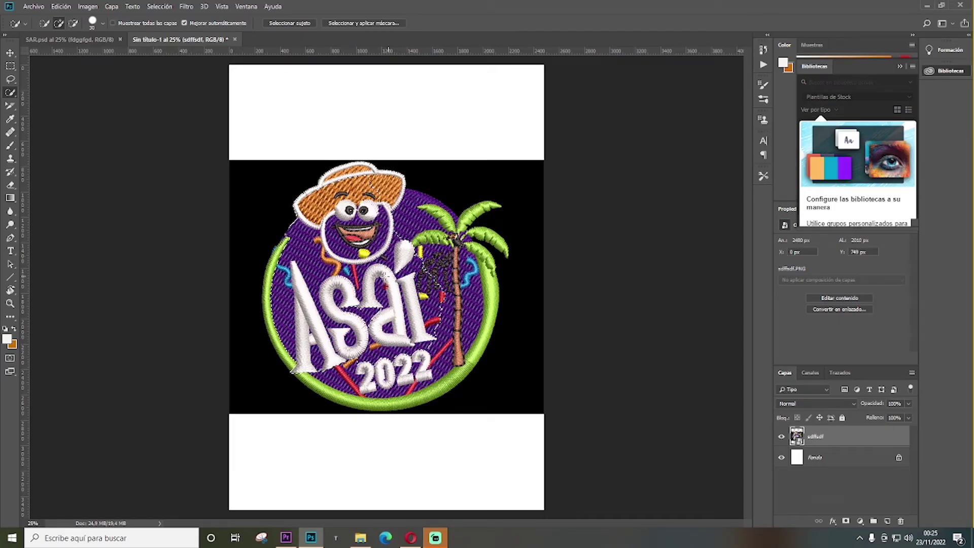
drag(424, 280, 401, 223)
mouse_move(456, 244)
mouse_down()
mouse_move(368, 383)
mouse_move(374, 316)
mouse_up()
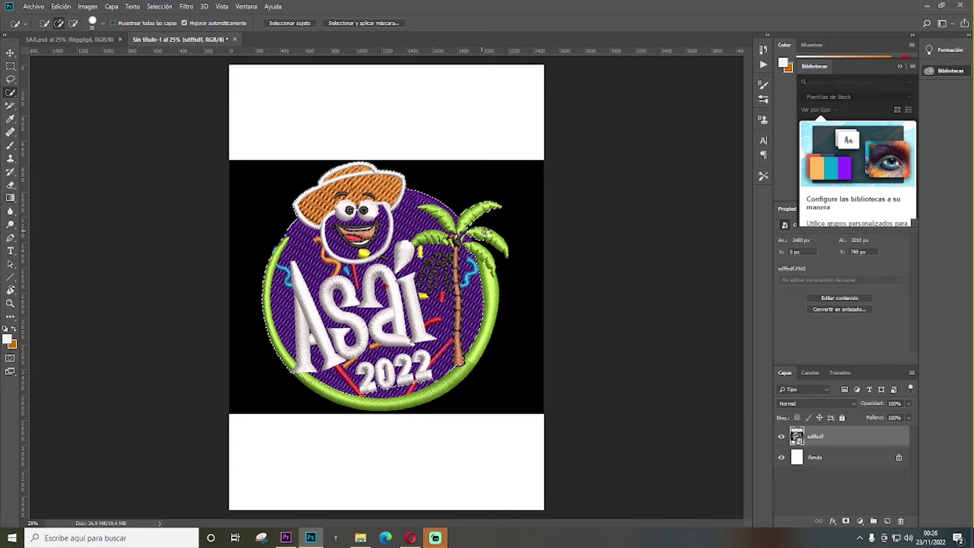
drag(495, 238, 470, 247)
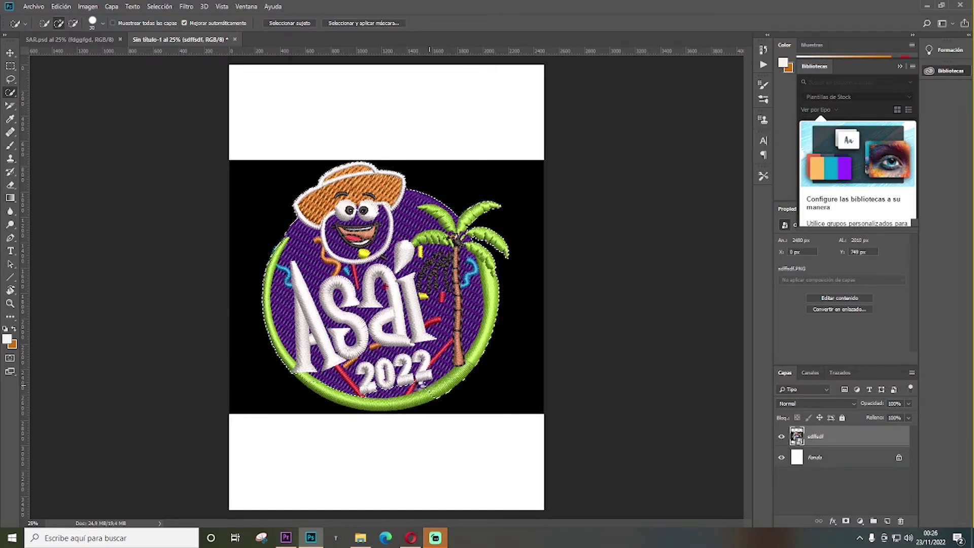
drag(423, 384, 394, 400)
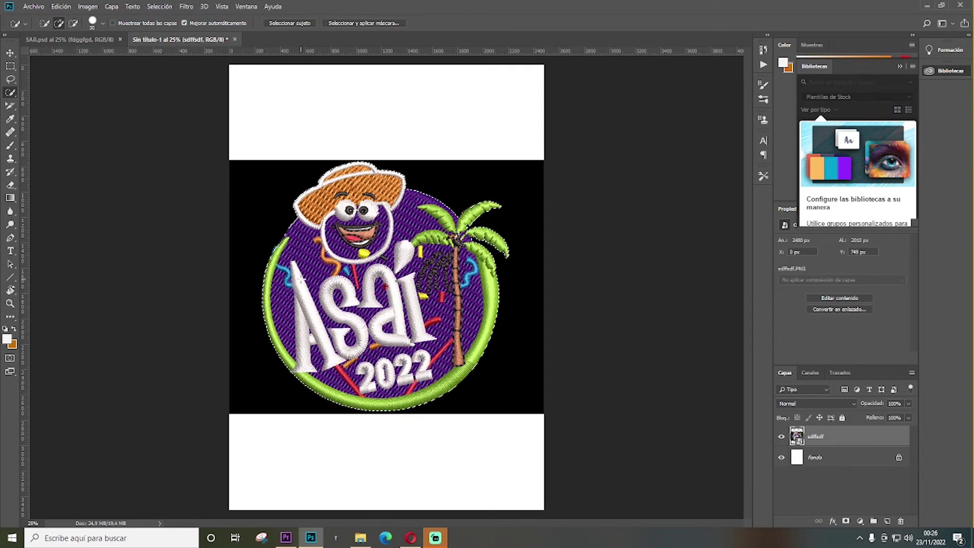
Step: Mask out the black background and delete the white Fondo layer
click(845, 521)
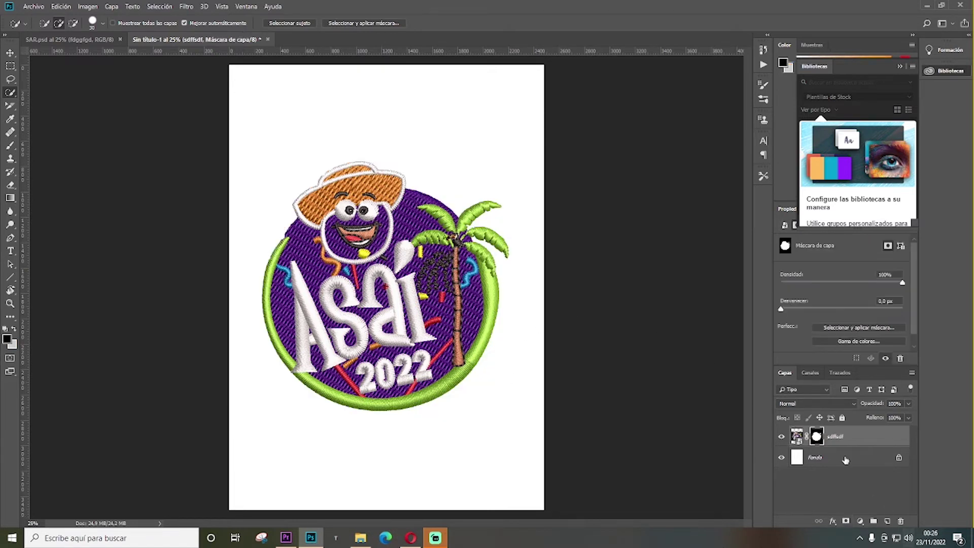
click(796, 461)
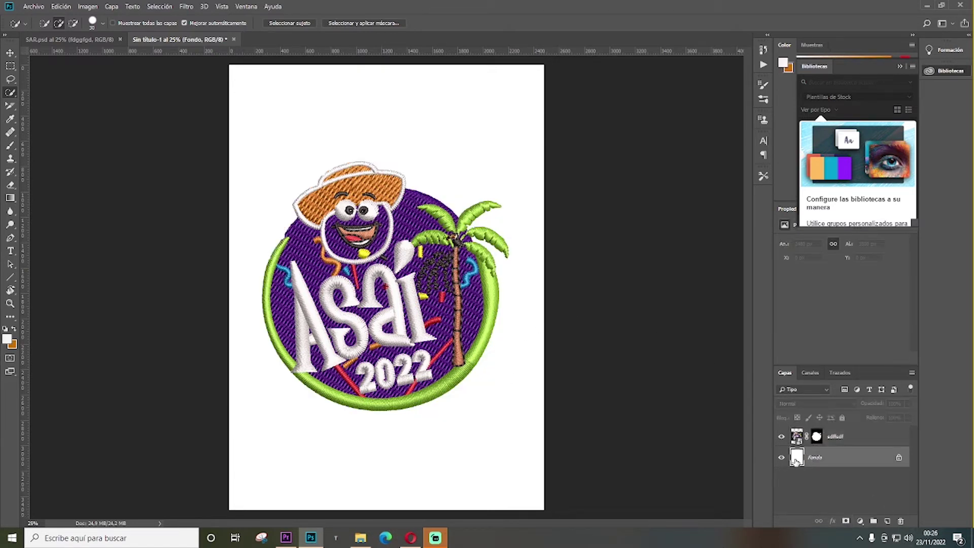
key(Delete)
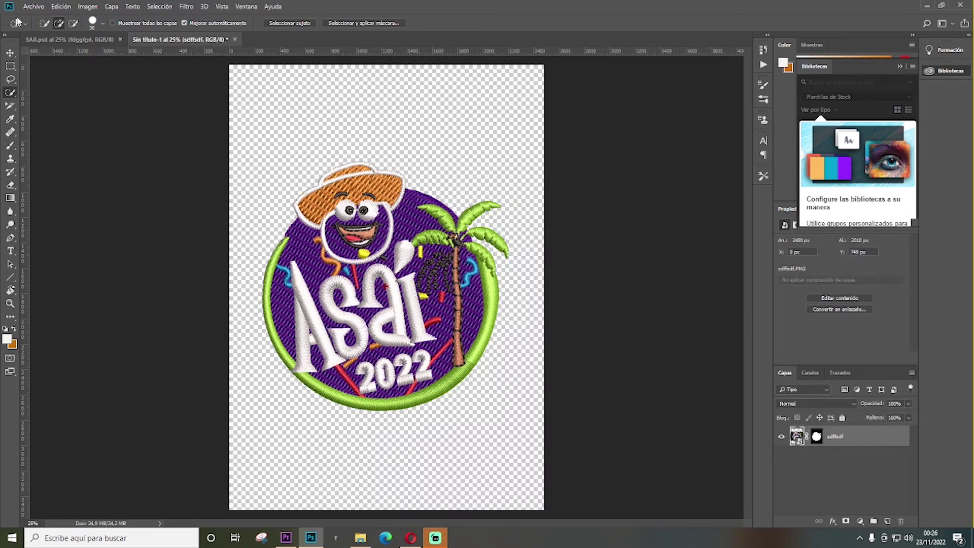
click(34, 6)
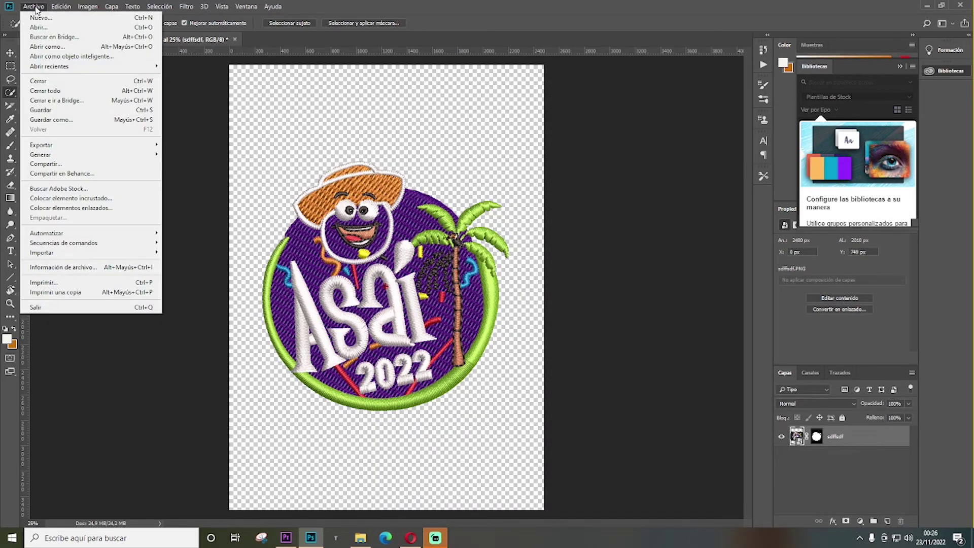
Step: Save the cut-out emblem as a Photoshop file named ASAI
click(62, 122)
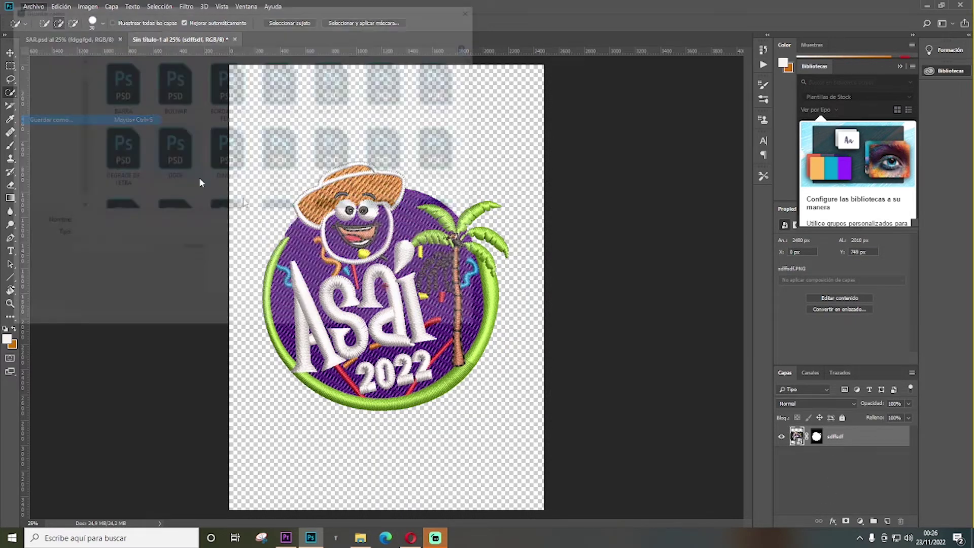
text(A)
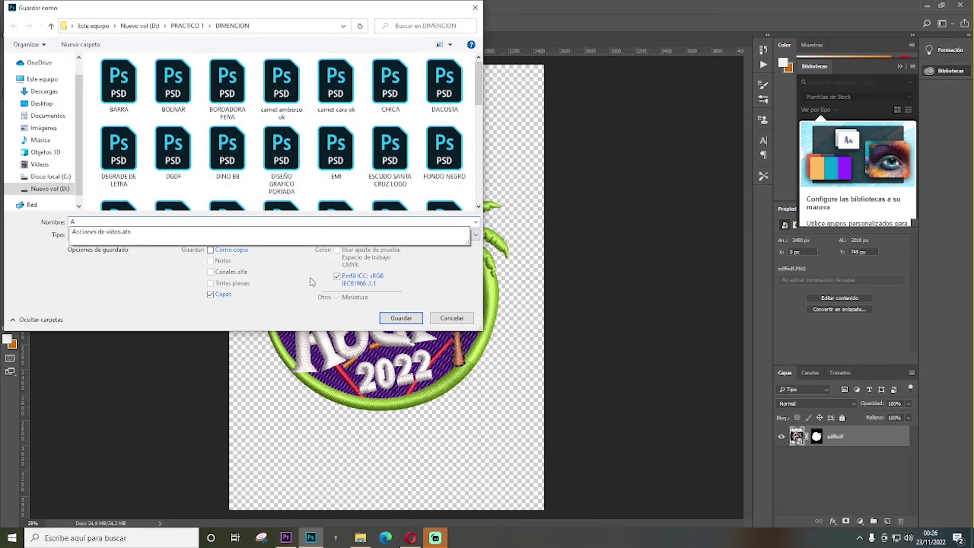
text(SAI)
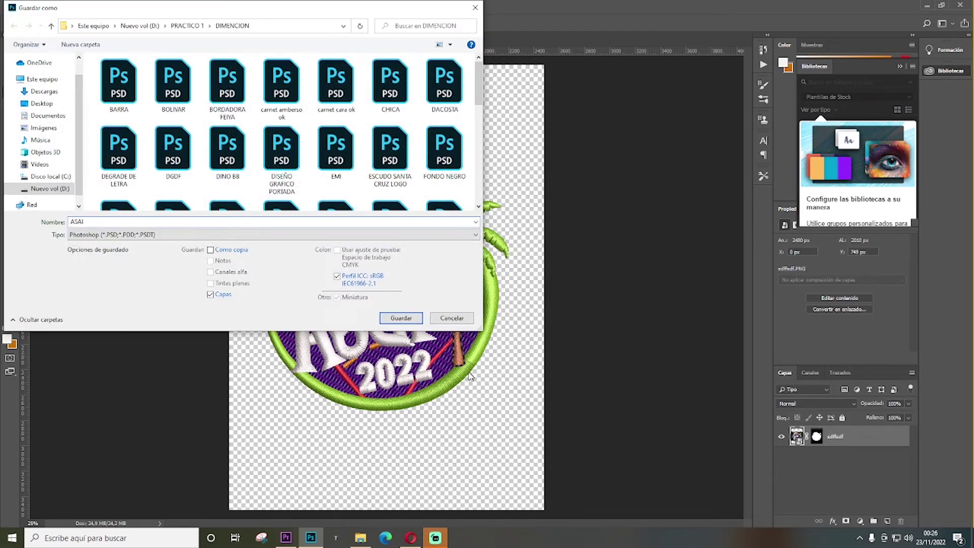
click(401, 318)
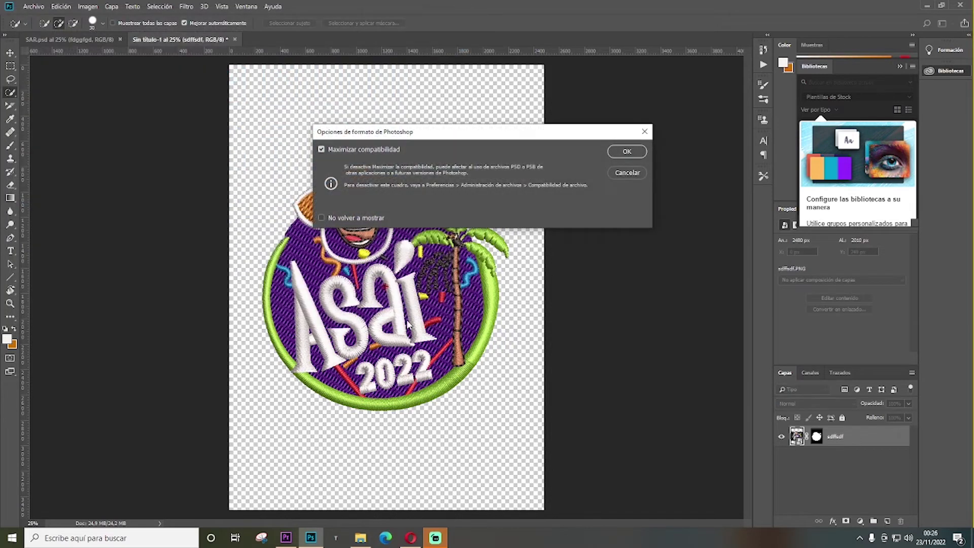
click(627, 151)
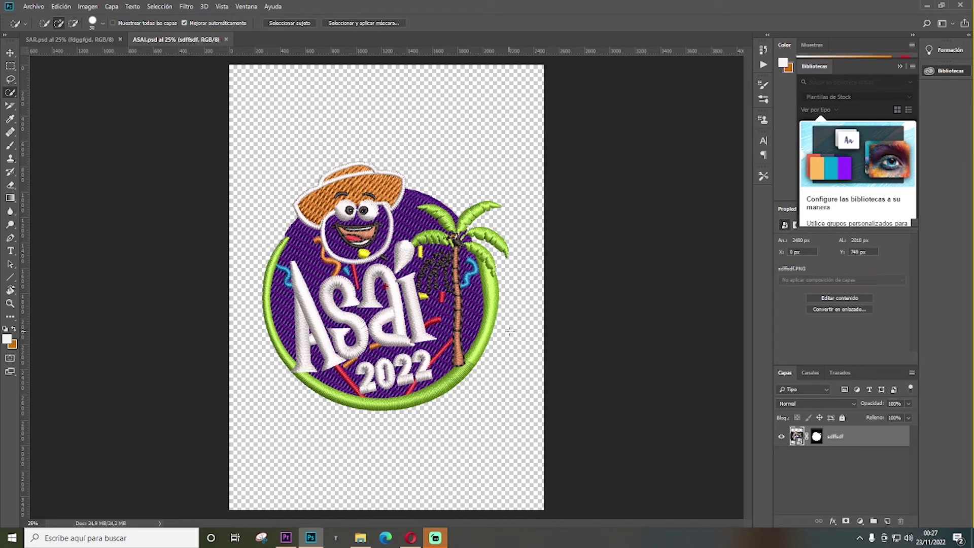
Step: Create a new blank A4 document
click(33, 6)
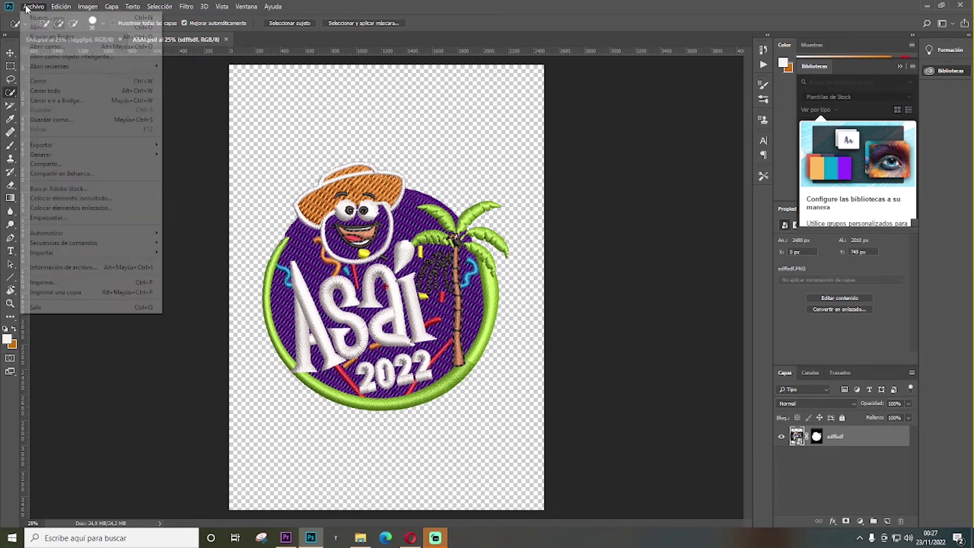
click(33, 6)
key(ctrl+n)
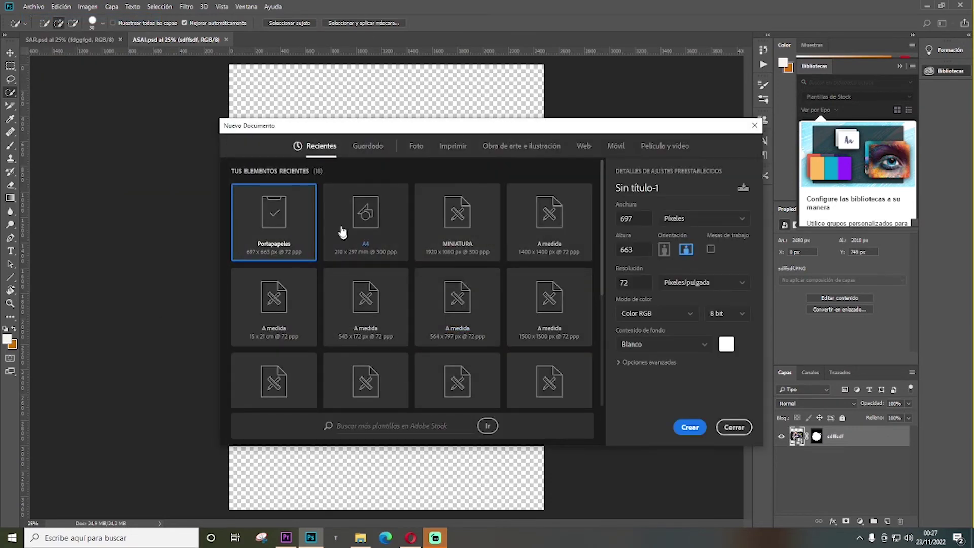
click(340, 226)
click(683, 428)
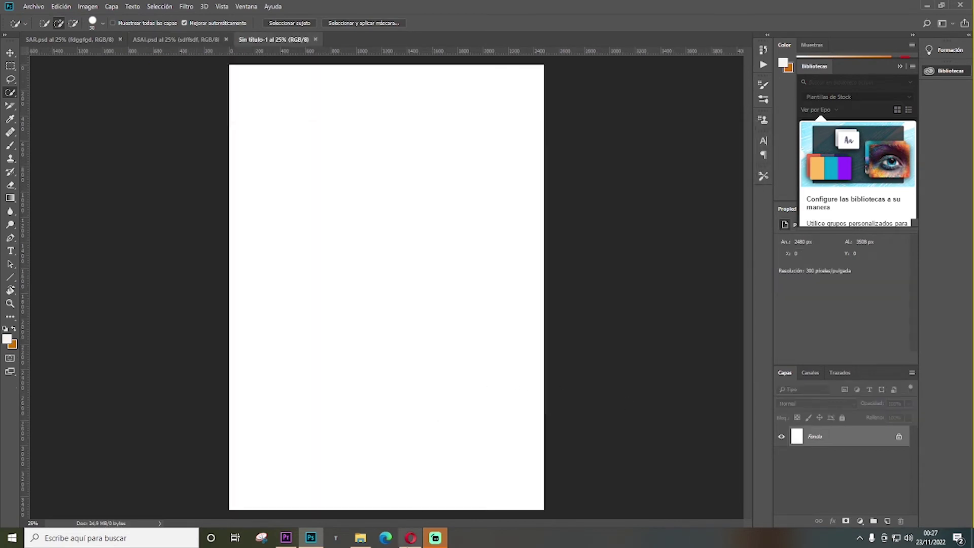
Step: Drag the sdfe crest image from the Desktop onto the new page
click(368, 533)
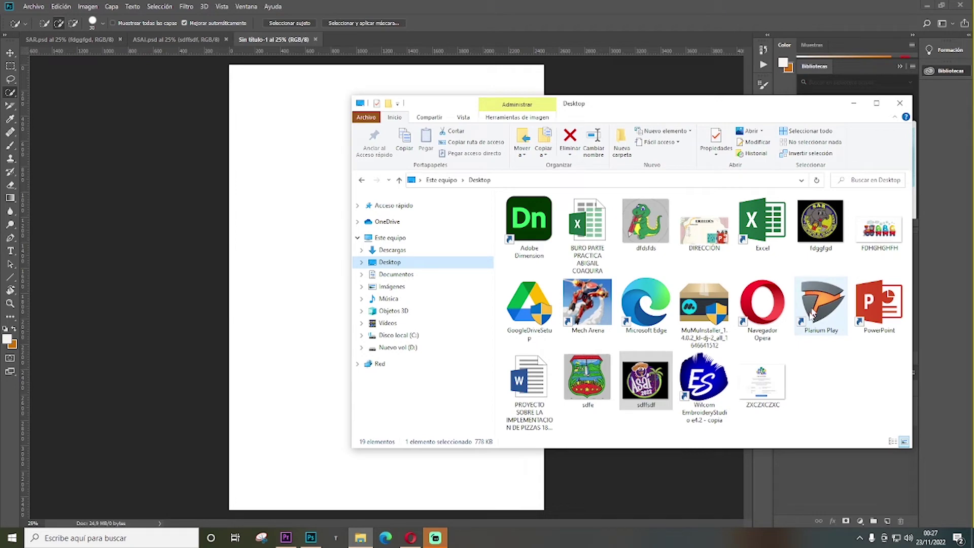
click(587, 382)
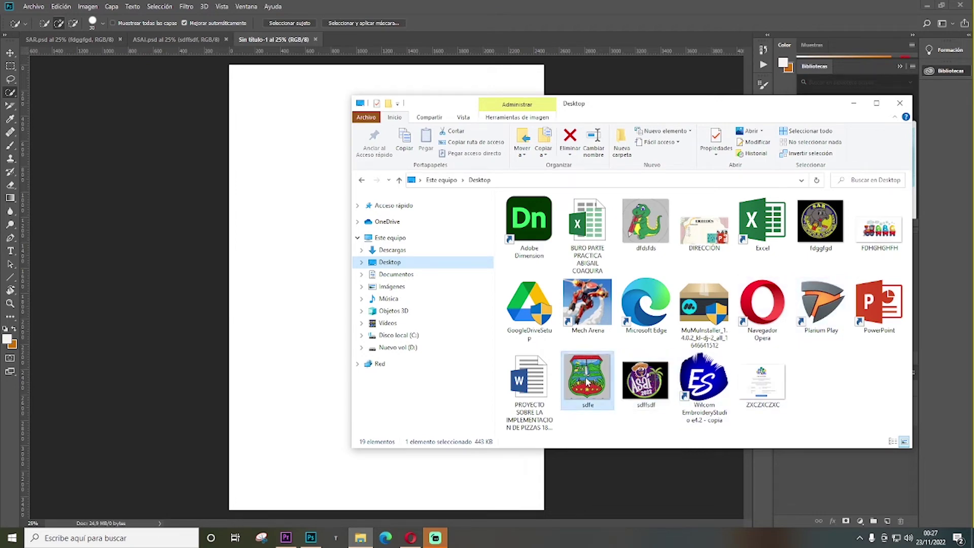
drag(589, 386, 335, 314)
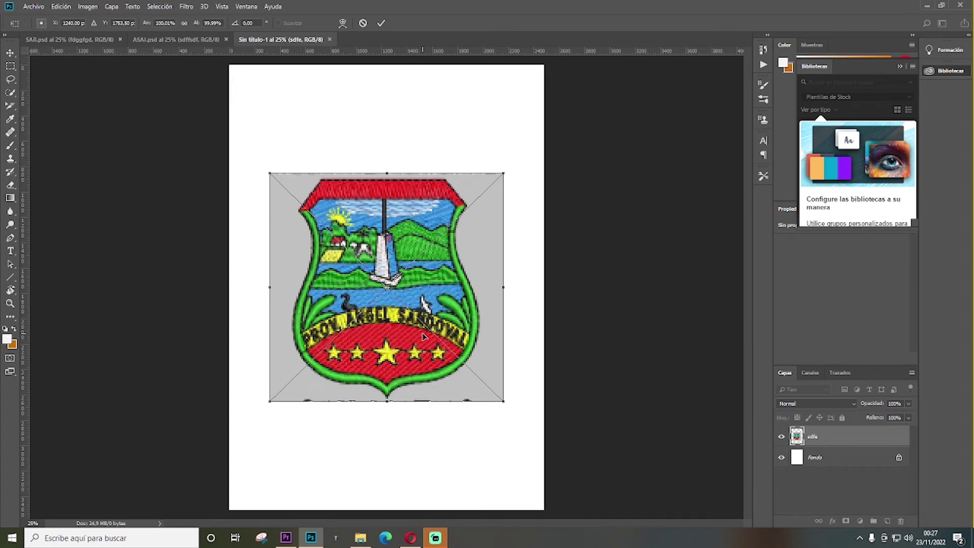
Step: Commit the sdfe shield crest placement and switch to Quick Selection with W
key(Return)
key(w)
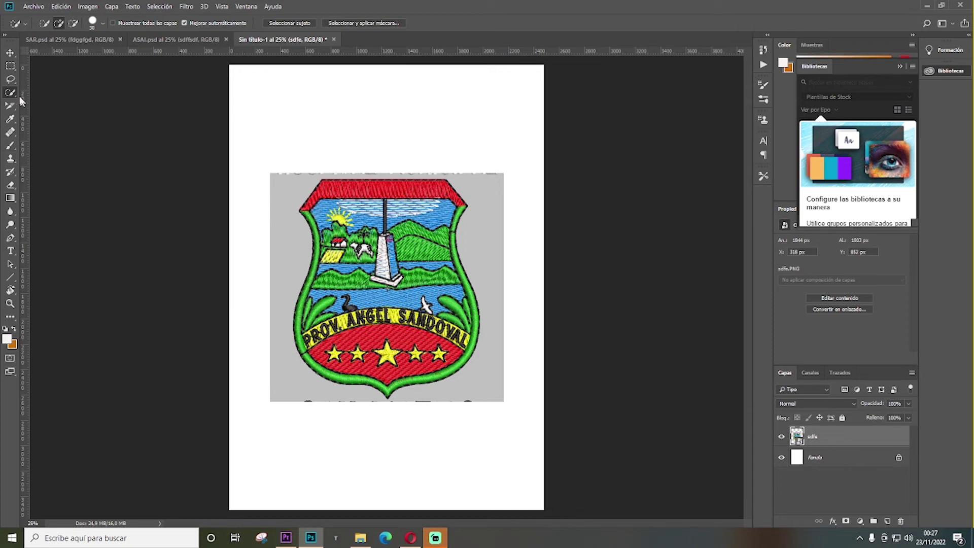
Step: Quick-select the shield's hills, field and red band, then apply a layer mask hiding the grey background
mouse_move(360, 276)
mouse_down()
mouse_move(332, 264)
mouse_move(412, 200)
mouse_move(338, 215)
mouse_move(443, 269)
mouse_move(340, 345)
mouse_move(371, 321)
mouse_move(436, 337)
mouse_move(431, 305)
mouse_move(414, 311)
mouse_move(394, 294)
mouse_up()
mouse_move(436, 189)
mouse_down()
mouse_move(333, 188)
mouse_move(318, 209)
mouse_up()
click(847, 521)
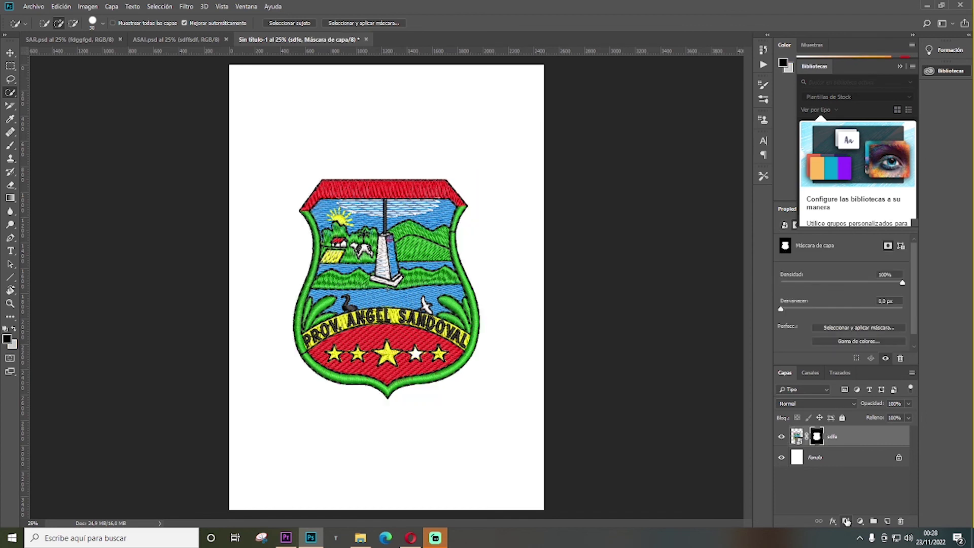
Step: Hide and delete the white Fondo background layer
click(781, 457)
key(Delete)
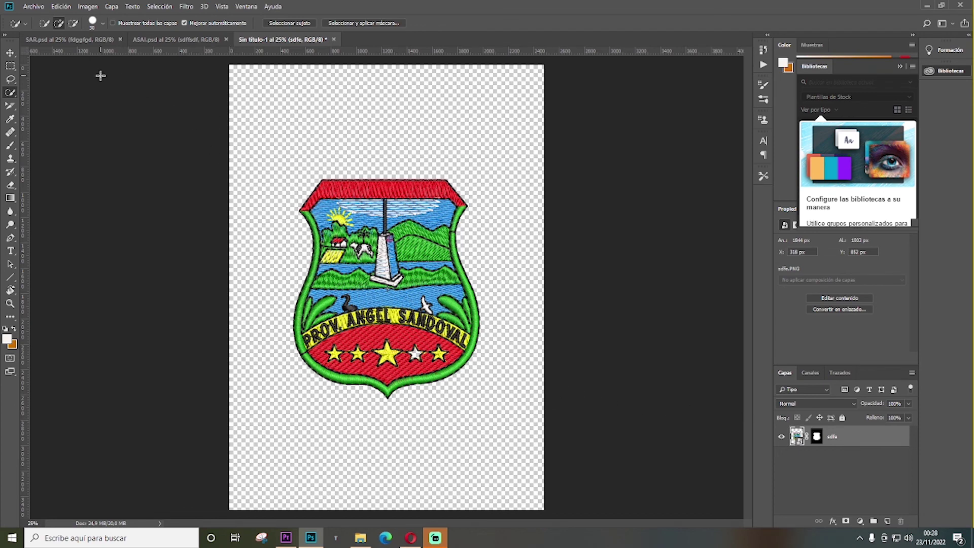
Step: Save the crest as UE.psd, accepting the Photoshop Format Options compatibility prompt
click(33, 6)
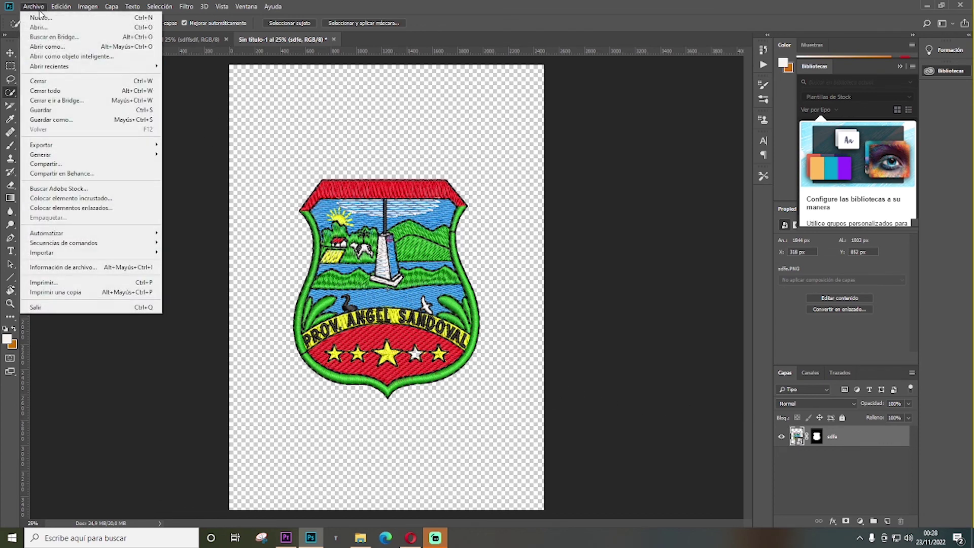
click(76, 124)
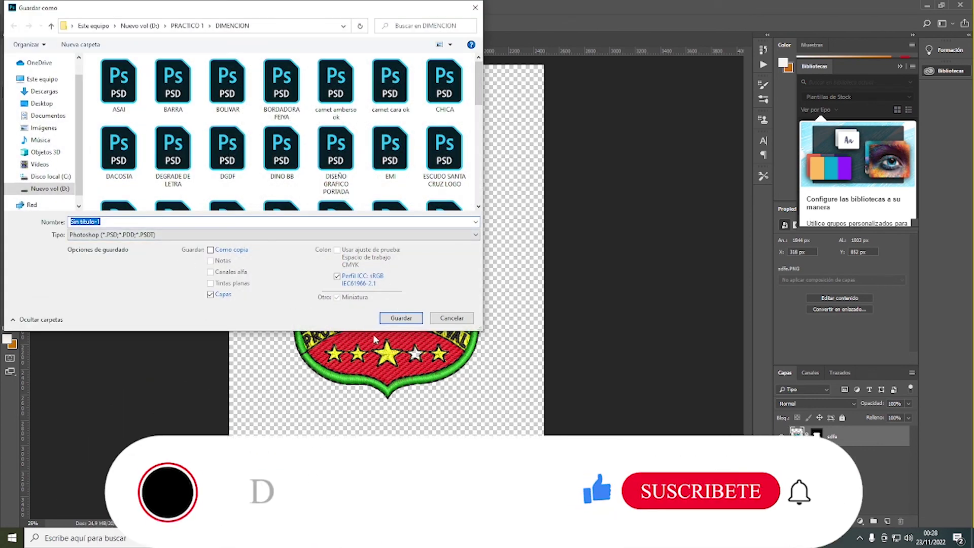
text(UE)
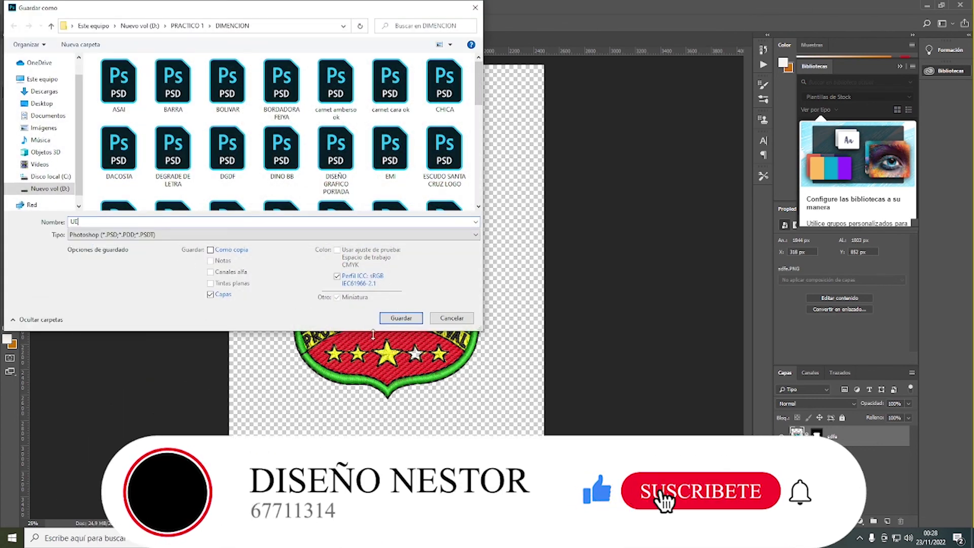
click(401, 317)
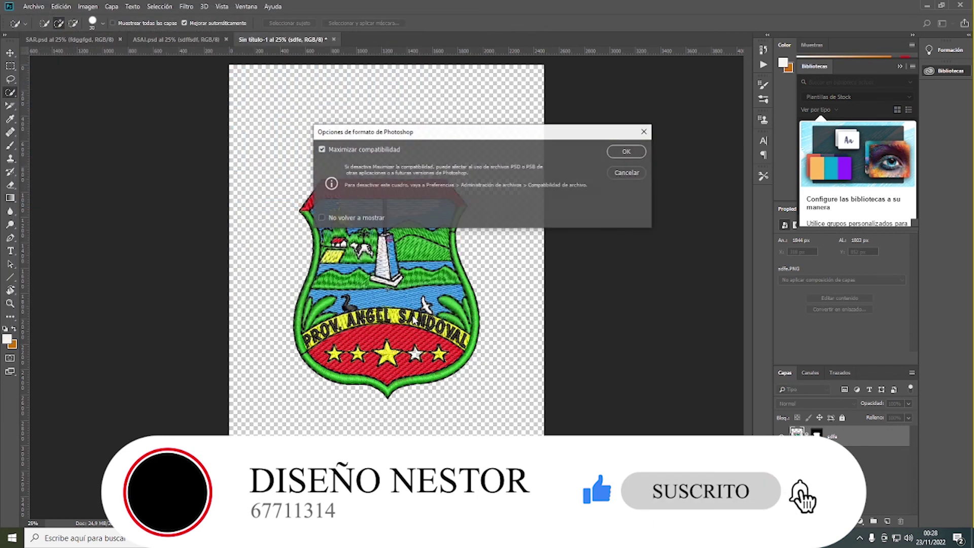
click(629, 151)
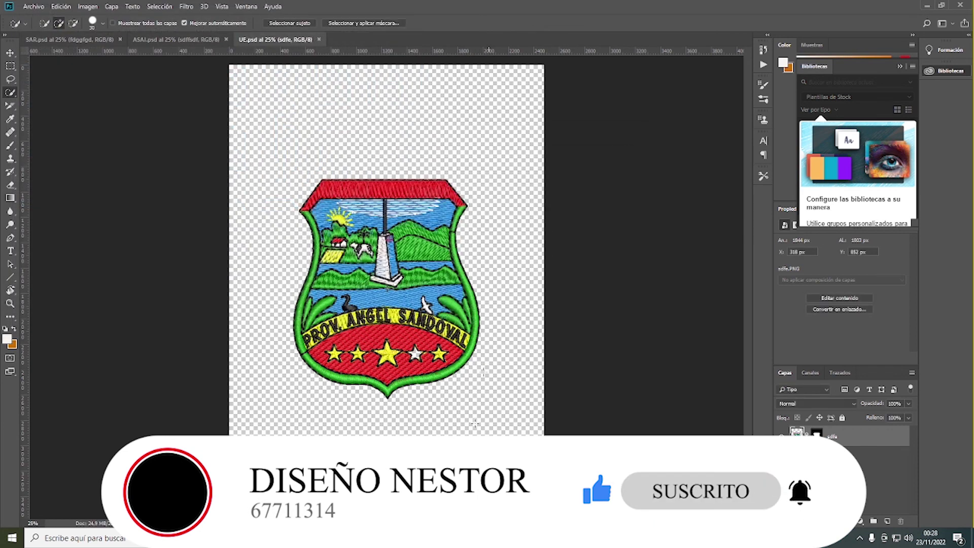